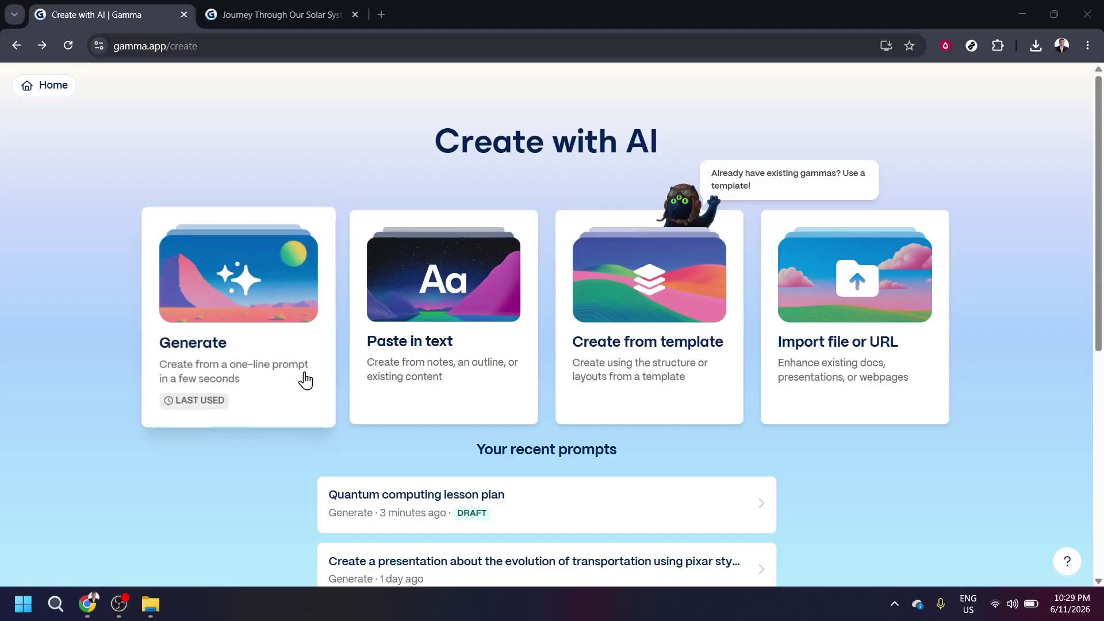
Step: Generate a 10-card presentation outline with AI from the one-line prompt "Solar system"
left_click(273, 362)
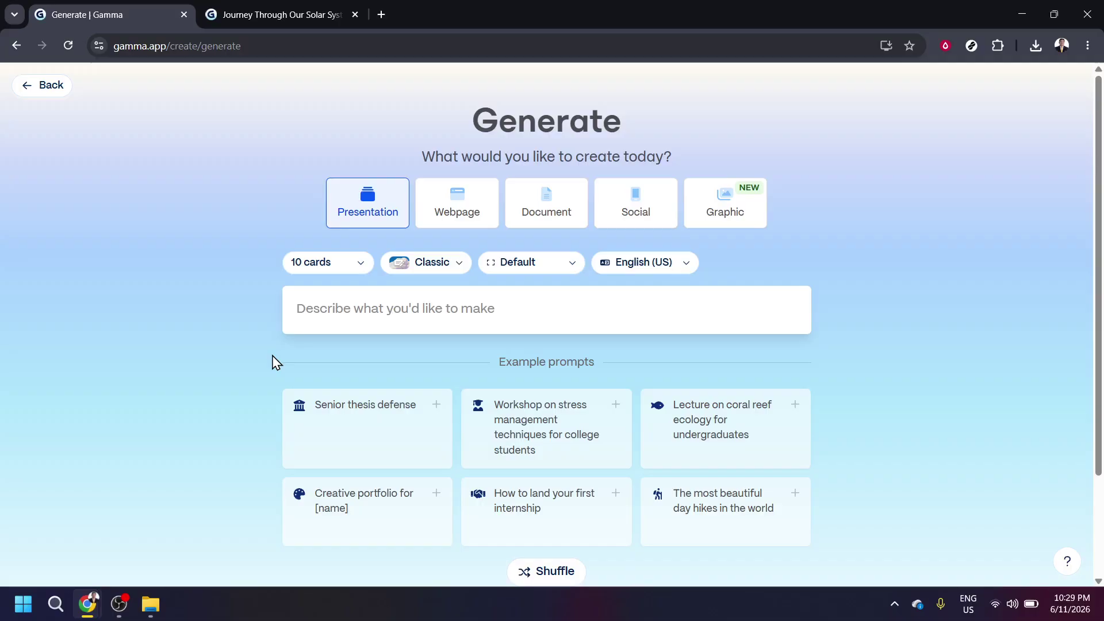
left_click(431, 324)
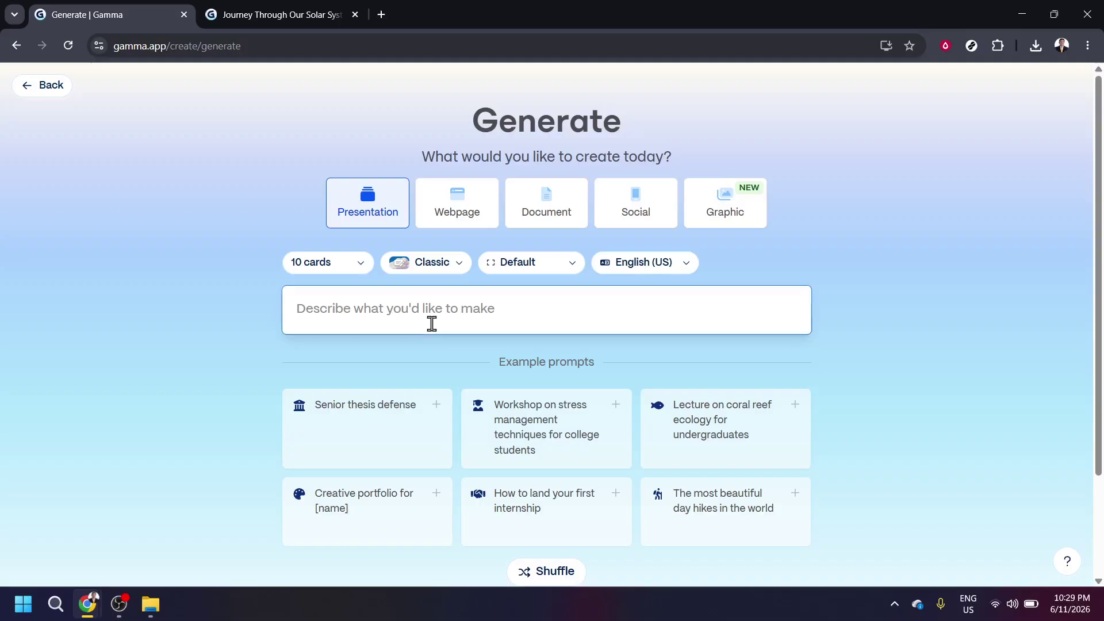
type("Sol")
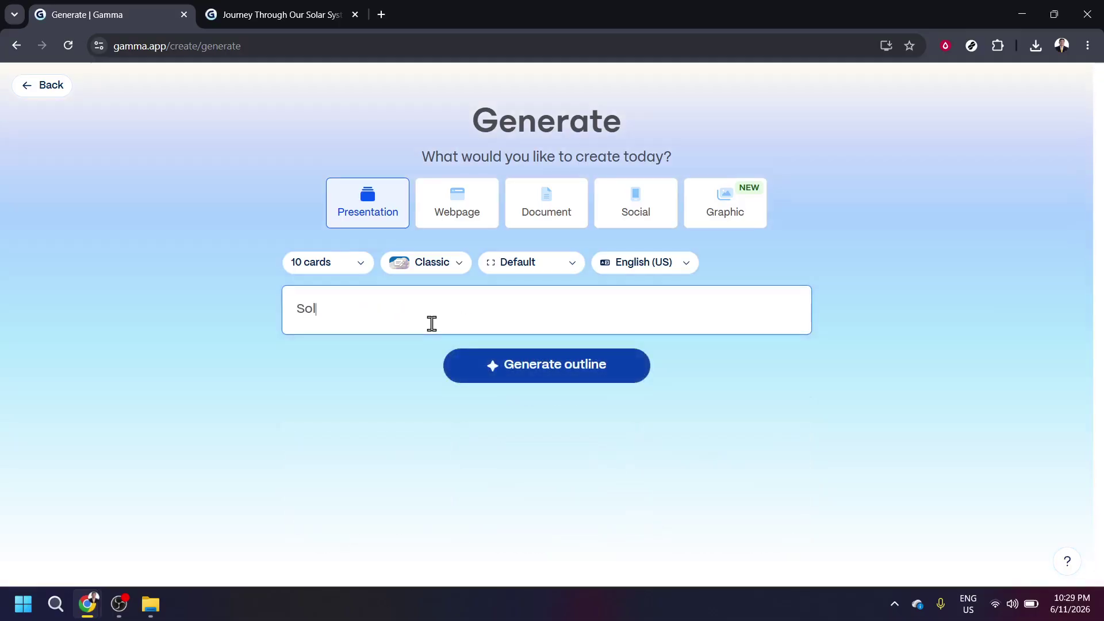
type("ar syste")
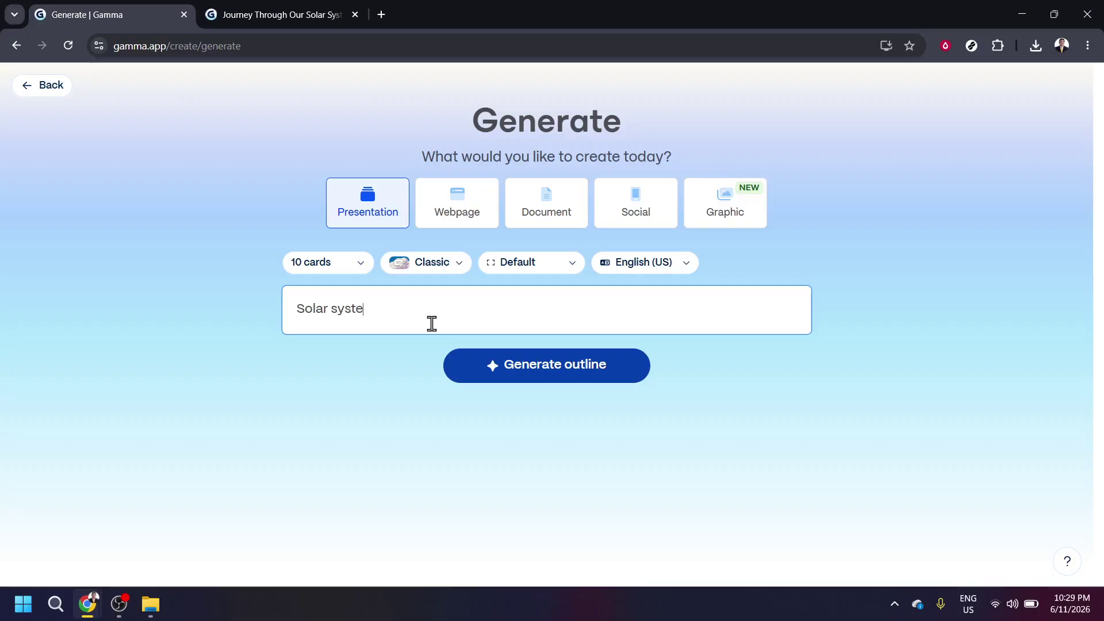
type("m")
left_click(469, 369)
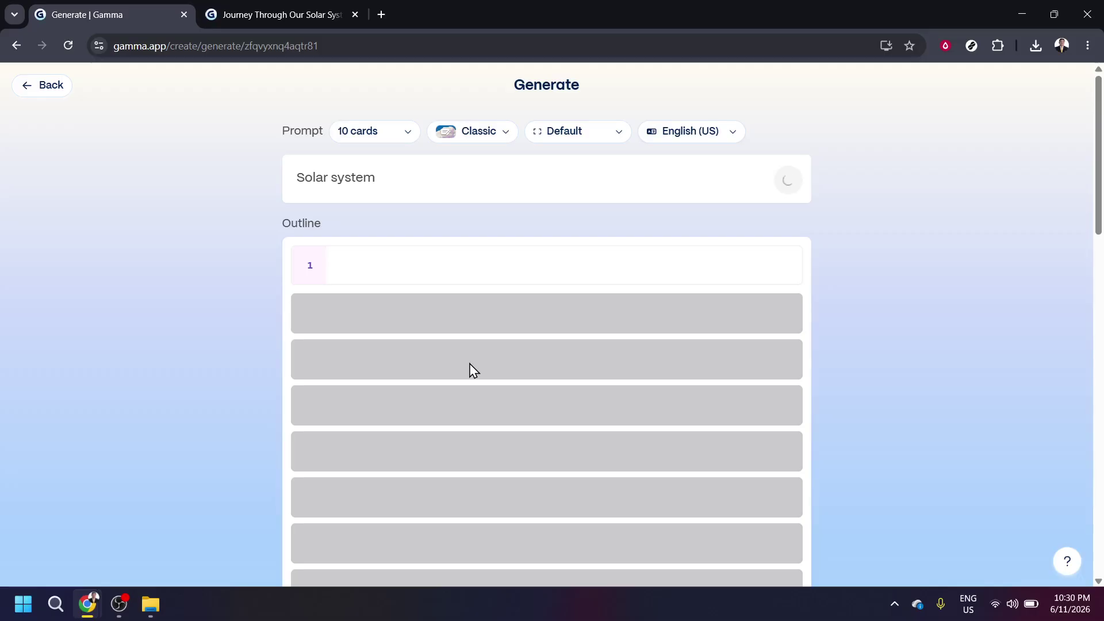
Step: Dismiss the credits notice and review the generated outline along with the text amount, theme, image source and art style options
scroll(469, 363, "down", 3)
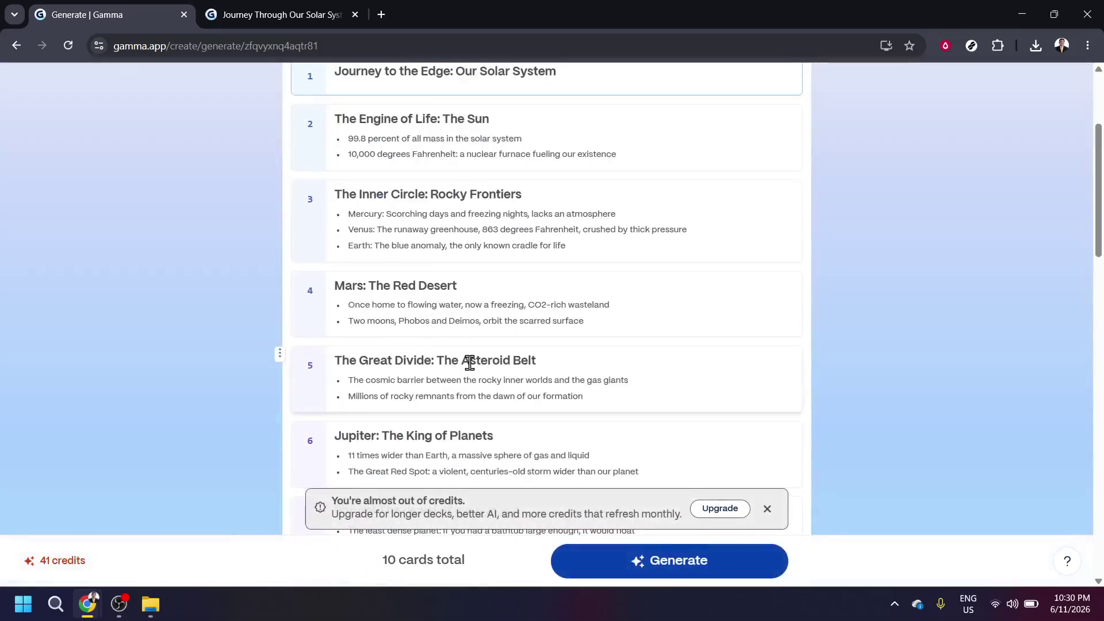
left_click(770, 509)
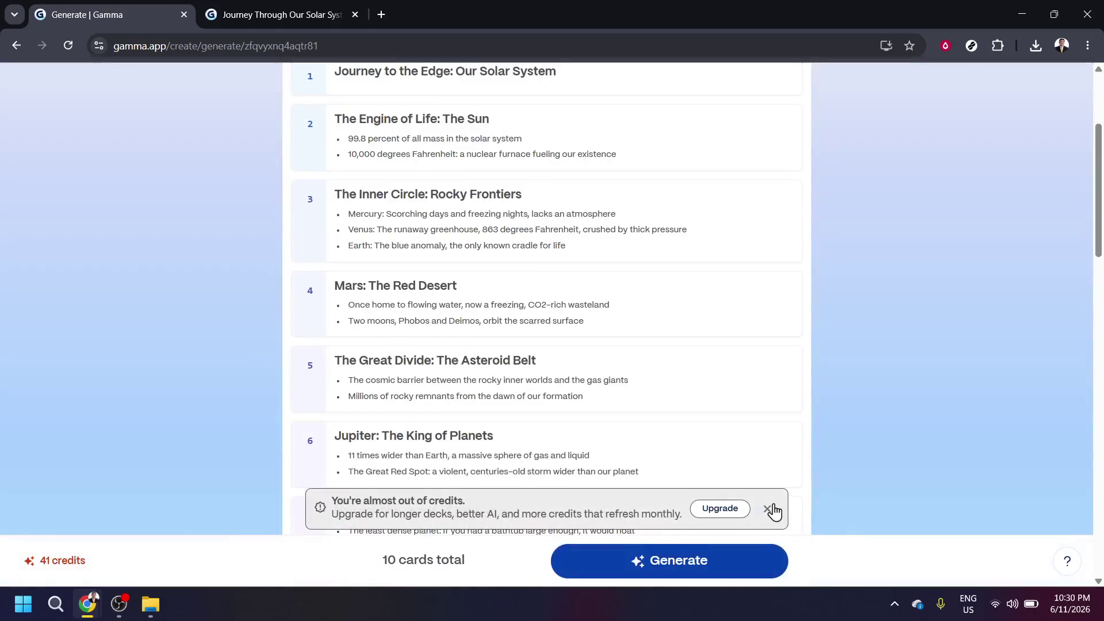
scroll(773, 504, "down", 3)
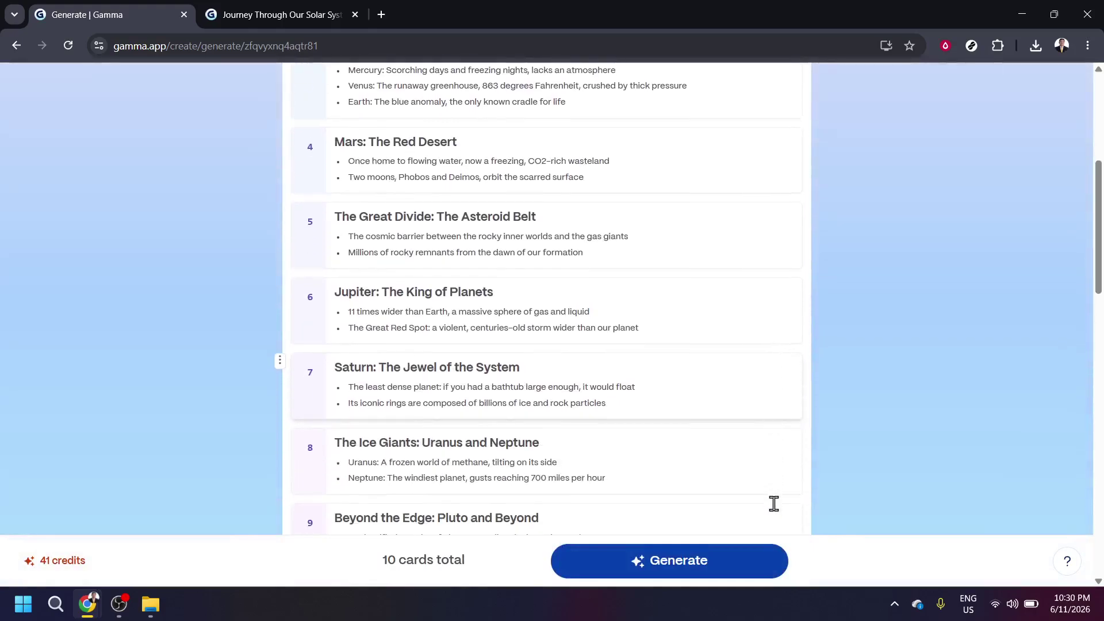
scroll(776, 512, "up", 3)
scroll(773, 505, "up", 3)
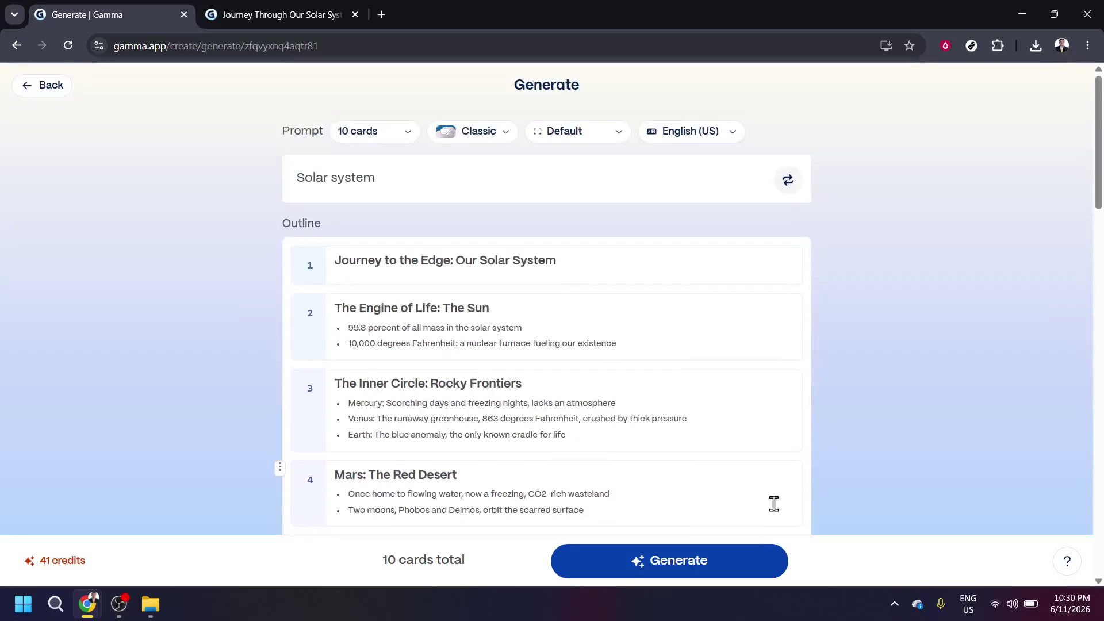
scroll(774, 503, "down", 10)
scroll(773, 504, "down", 6)
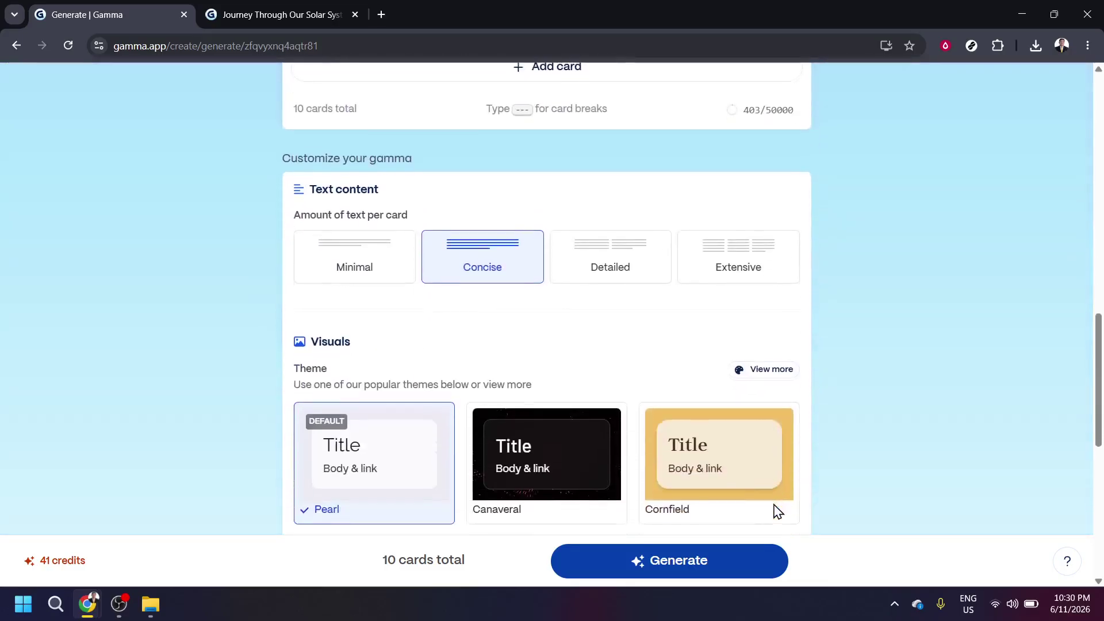
scroll(774, 511, "down", 3)
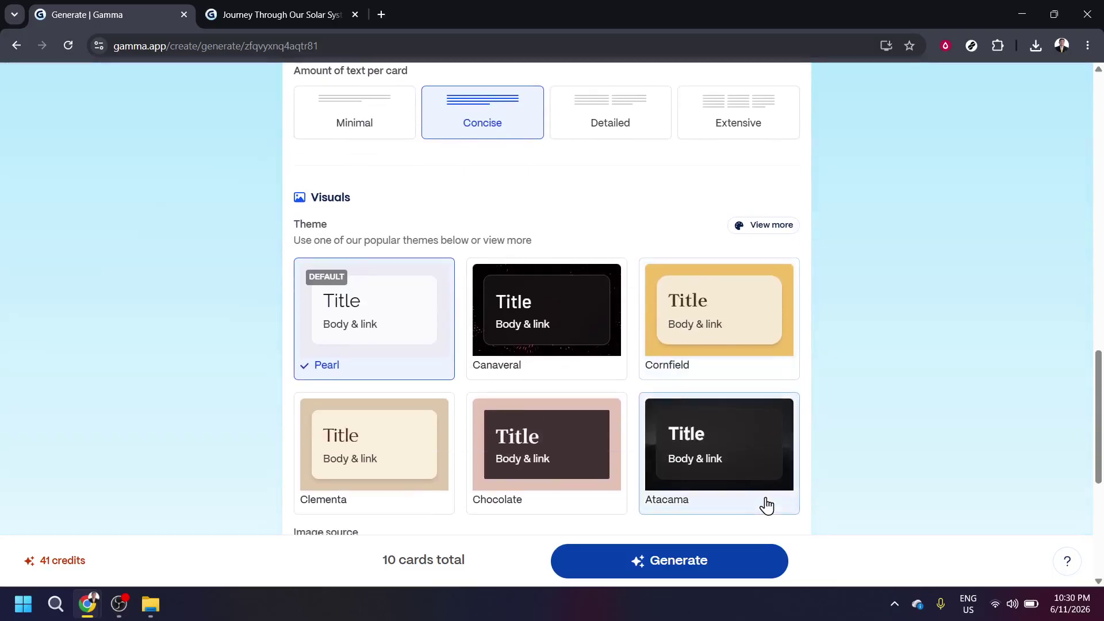
scroll(772, 509, "down", 3)
scroll(779, 484, "down", 3)
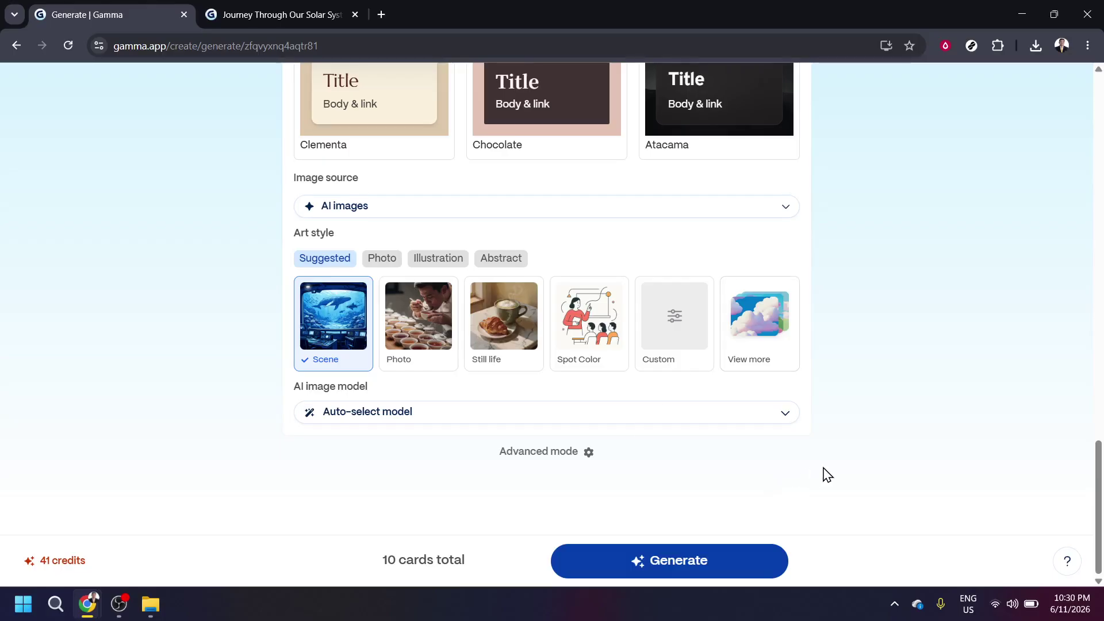
scroll(826, 473, "up", 1)
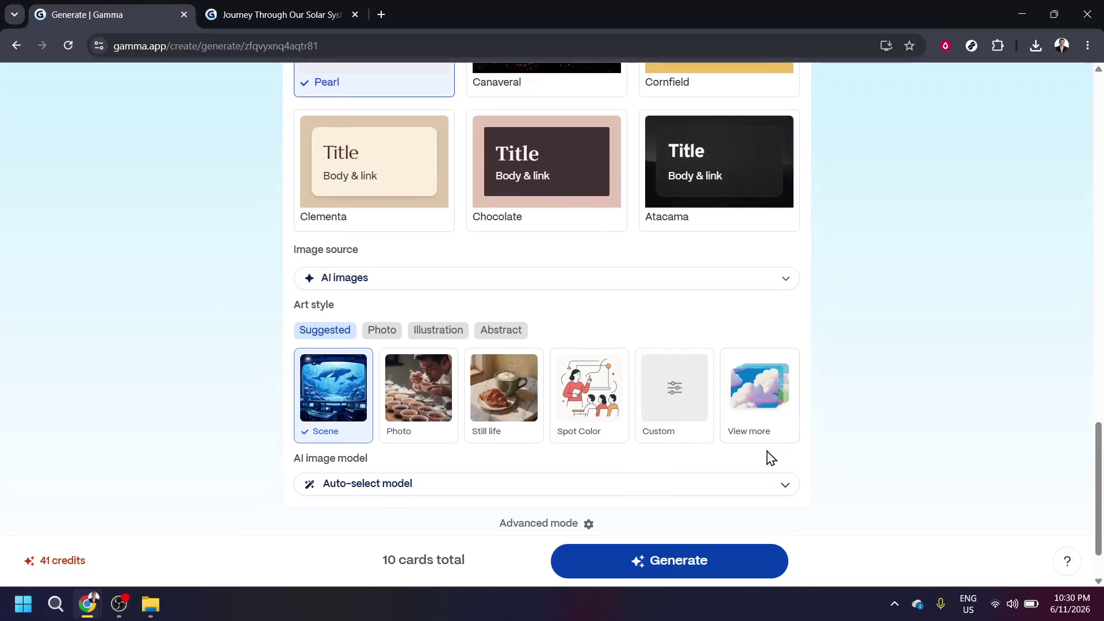
scroll(768, 455, "up", 2)
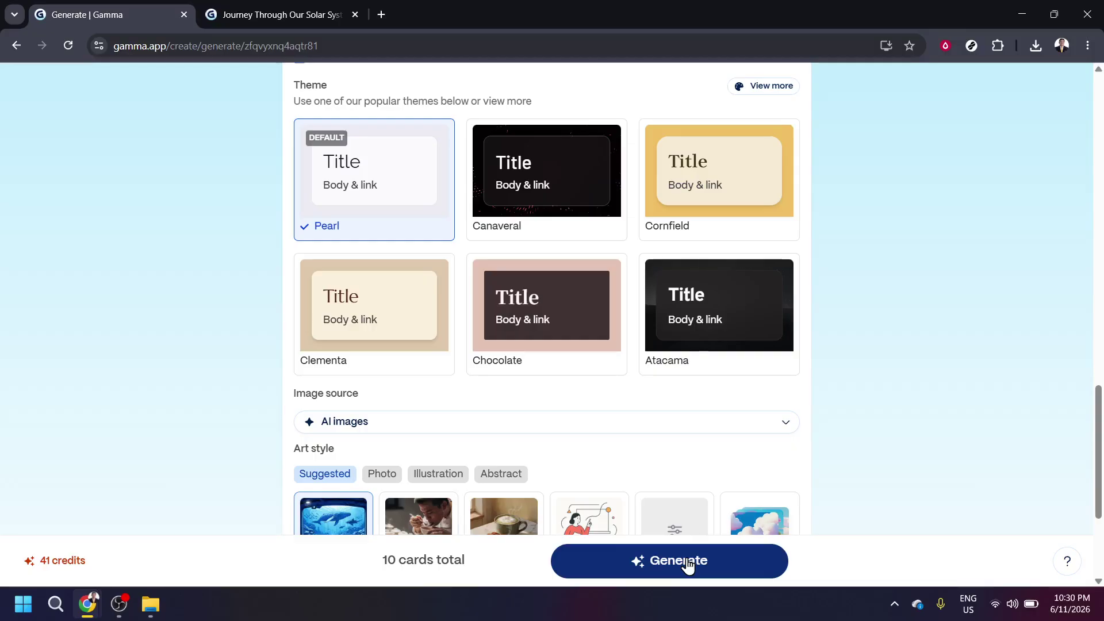
Step: Switch to the finished Journey Through Our Solar System presentation and review its cards from the title card through Jupiter
left_click(689, 564)
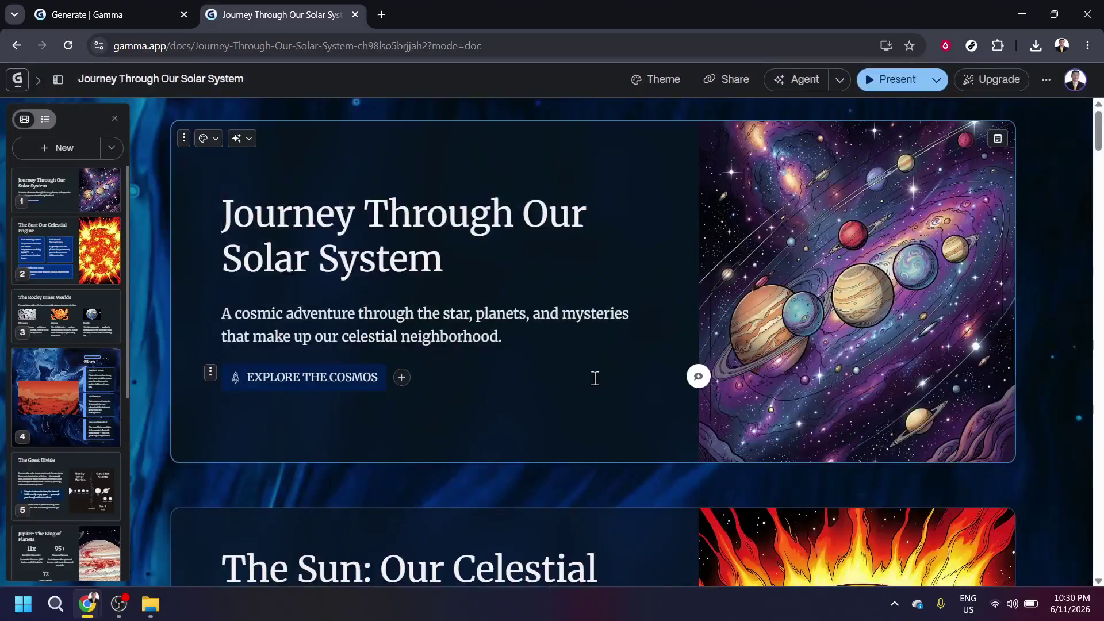
scroll(595, 378, "down", 4)
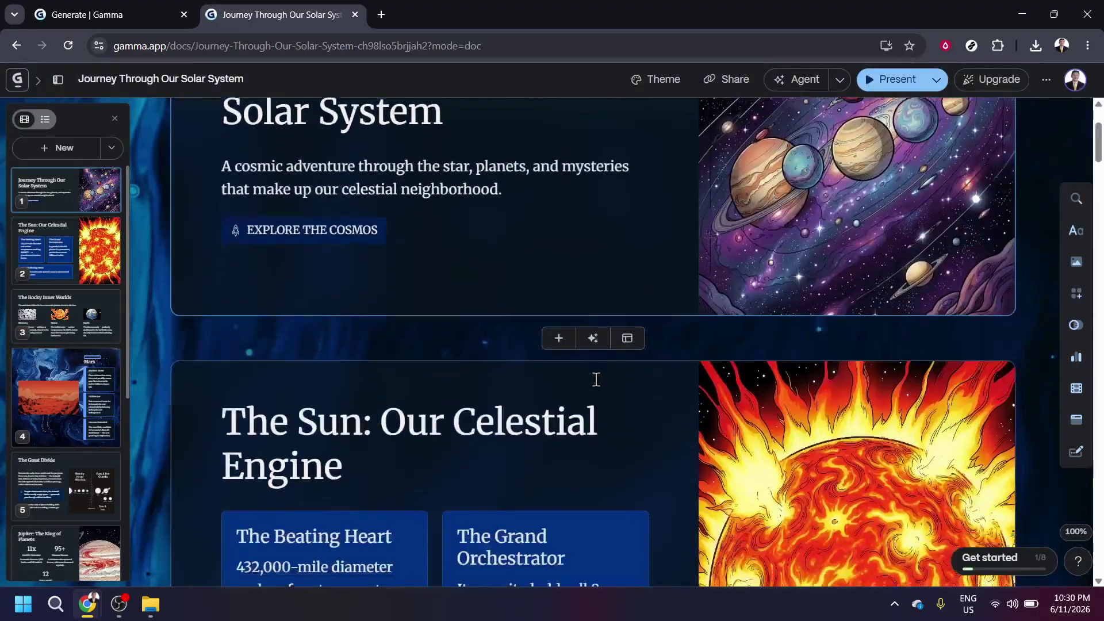
scroll(596, 380, "down", 3)
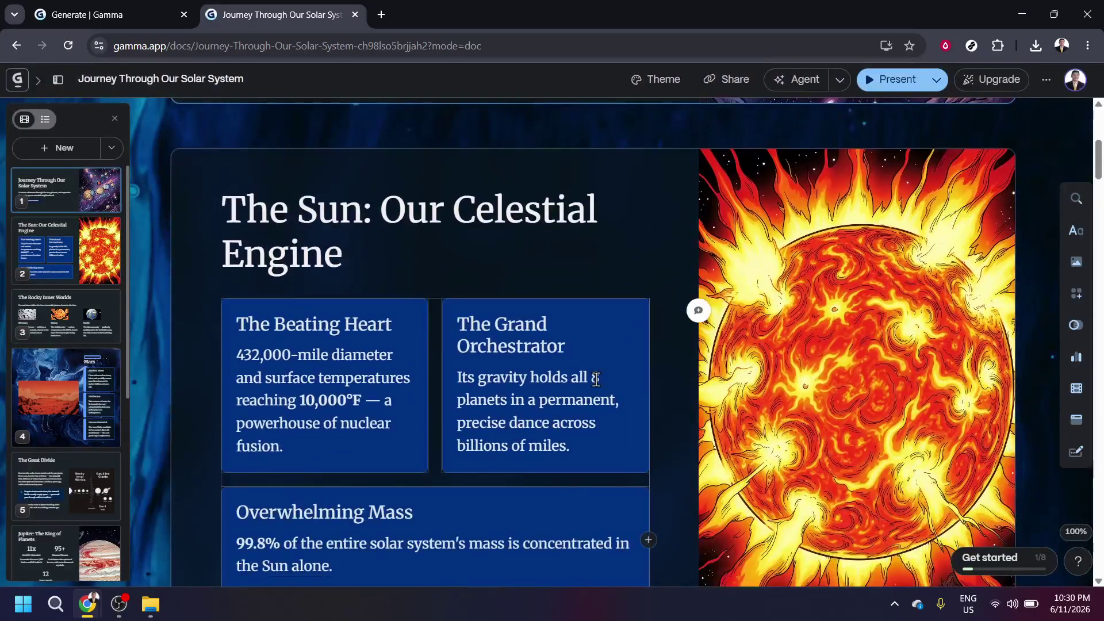
scroll(610, 386, "down", 7)
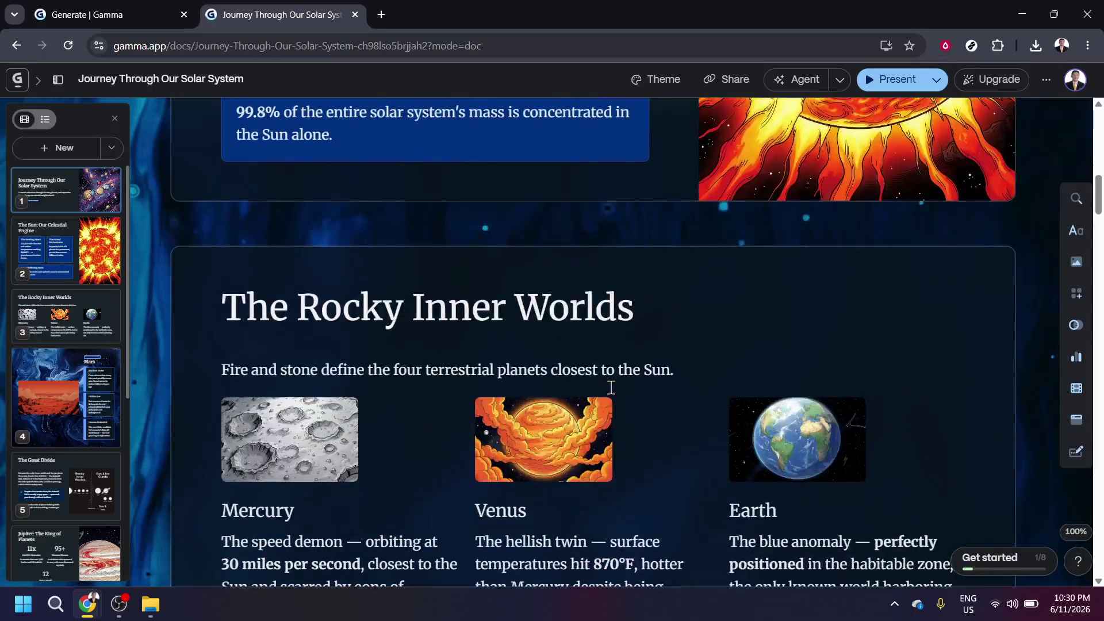
scroll(612, 387, "down", 5)
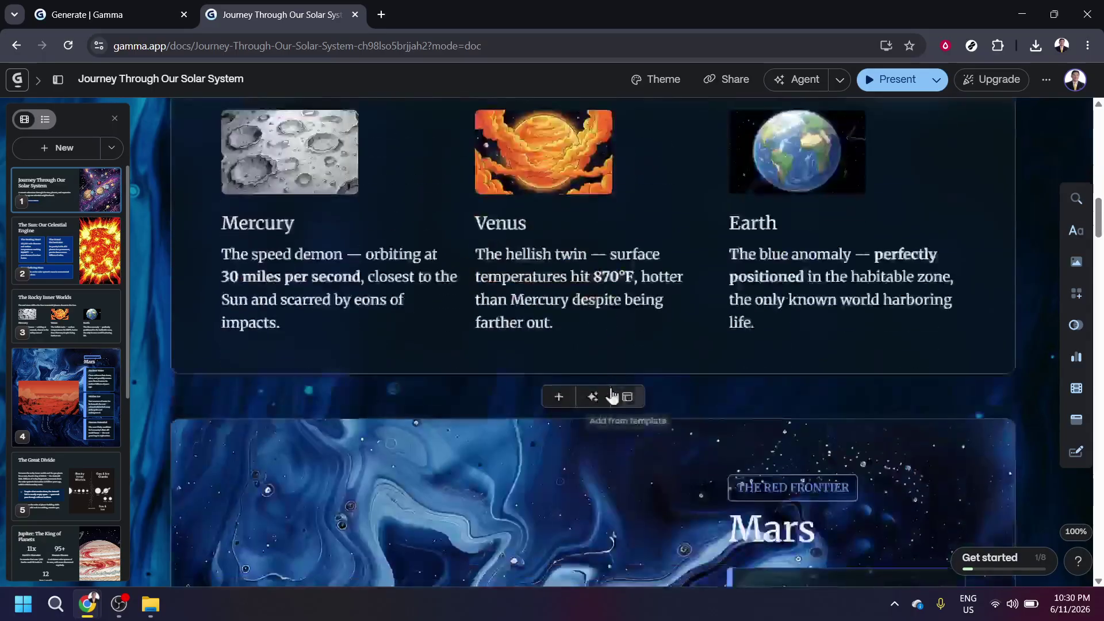
scroll(611, 396, "up", 2)
scroll(612, 396, "down", 7)
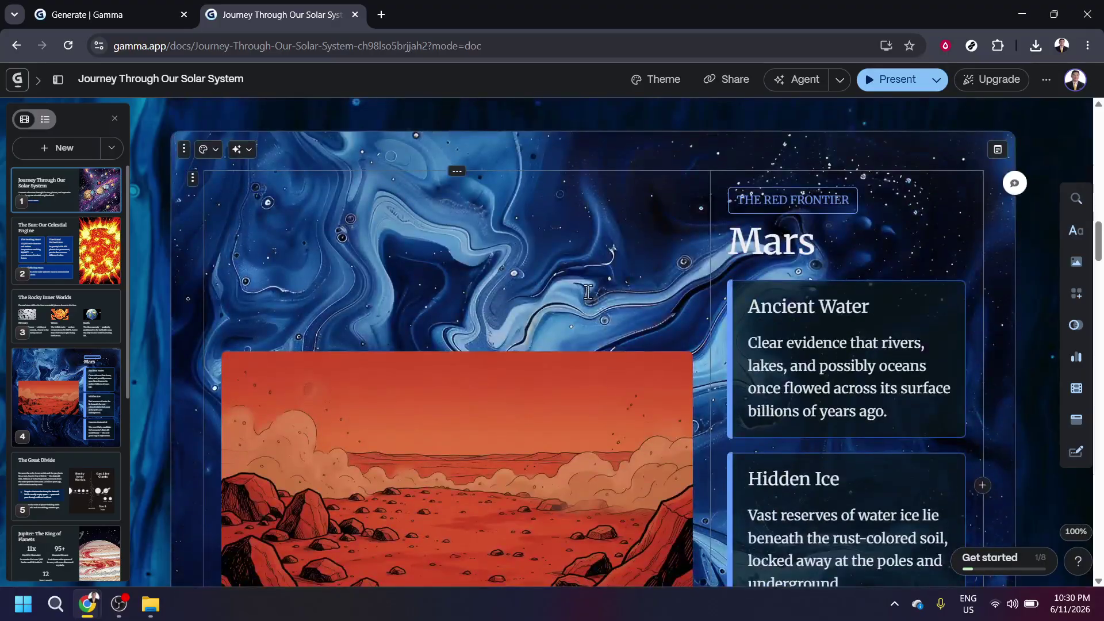
scroll(588, 292, "down", 6)
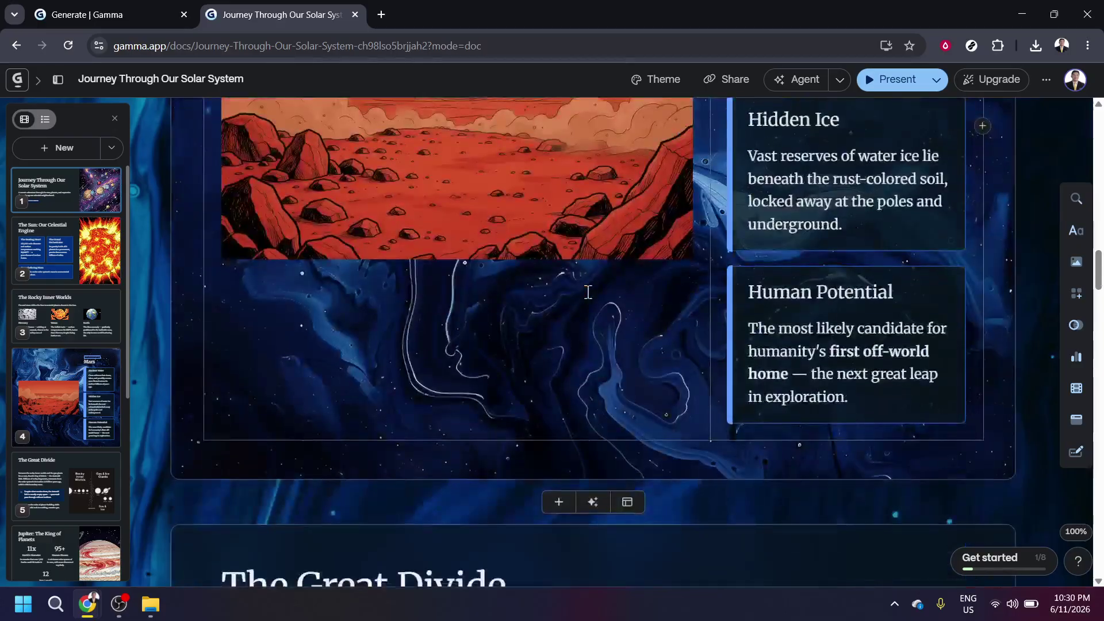
scroll(587, 292, "down", 8)
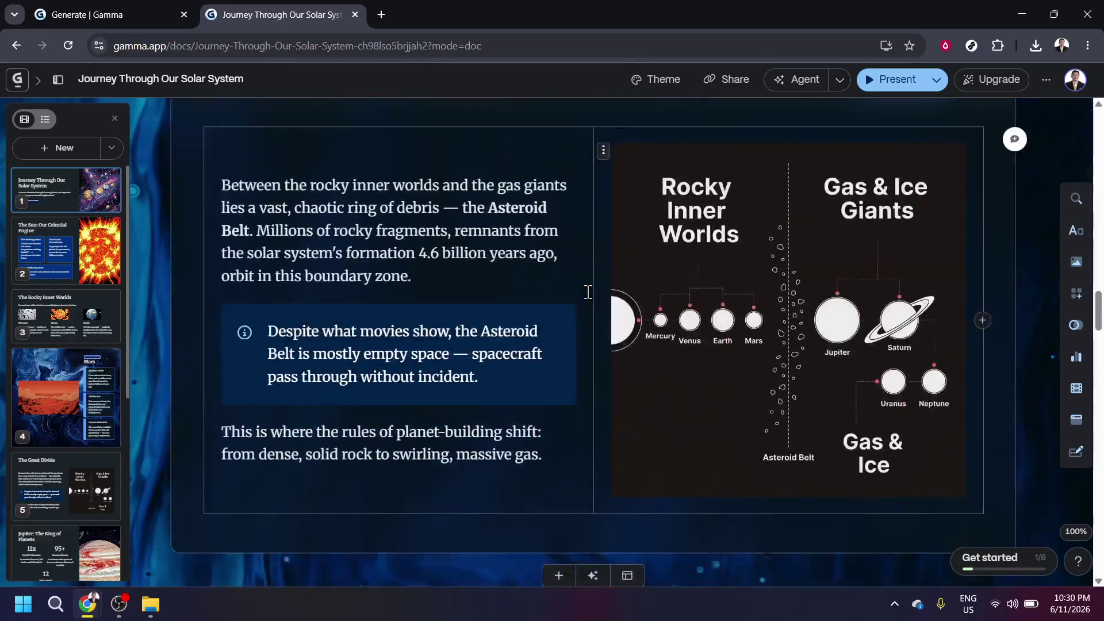
scroll(588, 292, "down", 5)
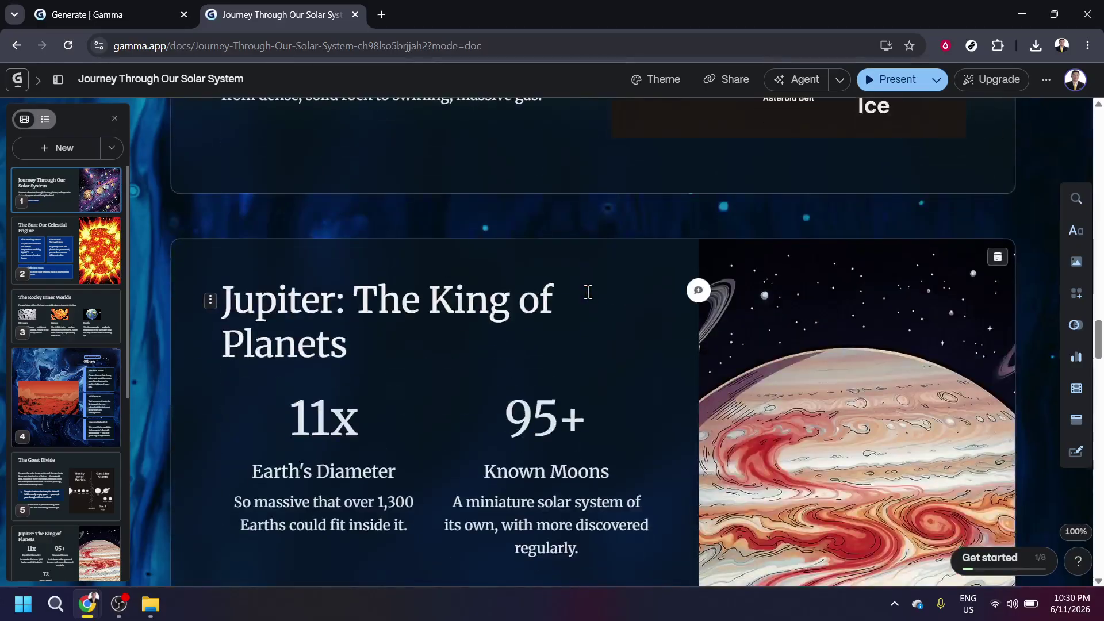
scroll(588, 293, "down", 8)
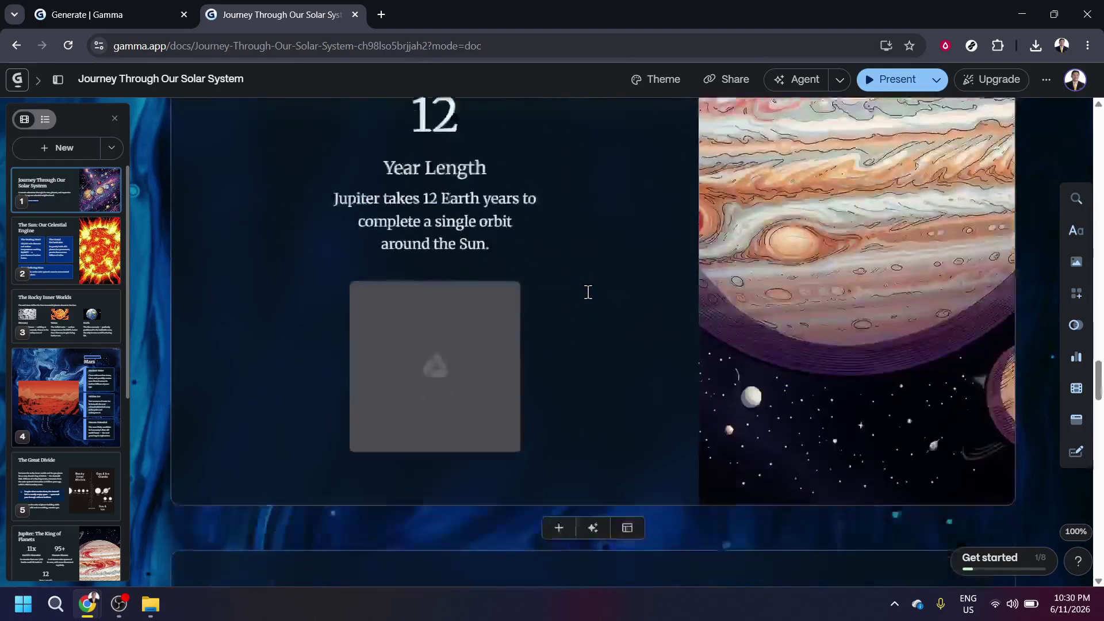
Step: Delete the empty media placeholder and its image block below the Year Length text on the Jupiter card
scroll(588, 291, "up", 8)
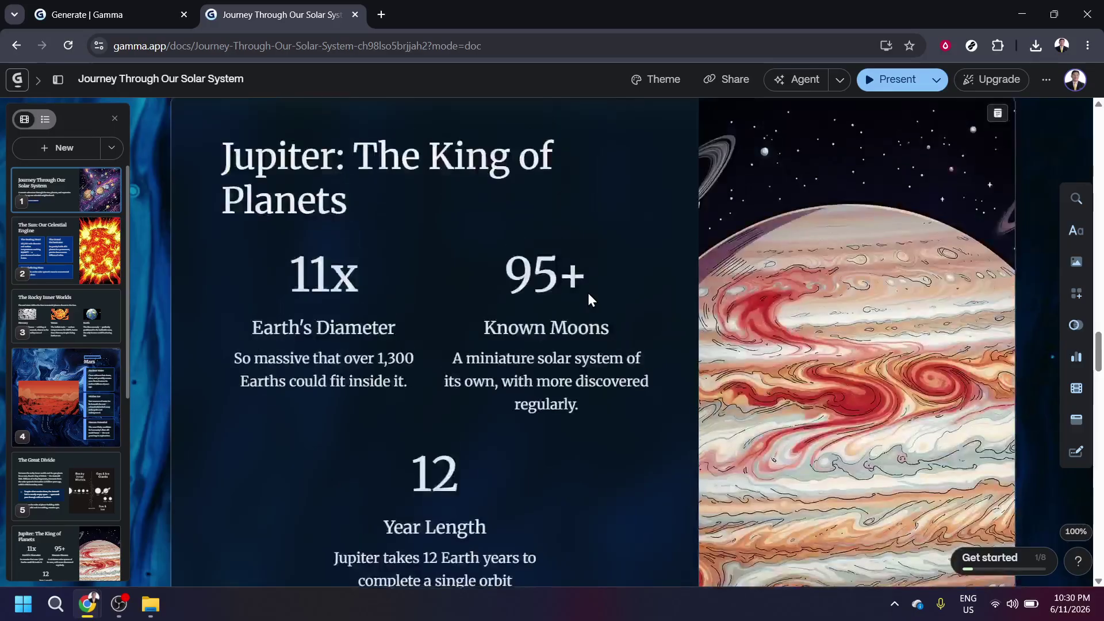
scroll(588, 292, "down", 8)
left_click(486, 338)
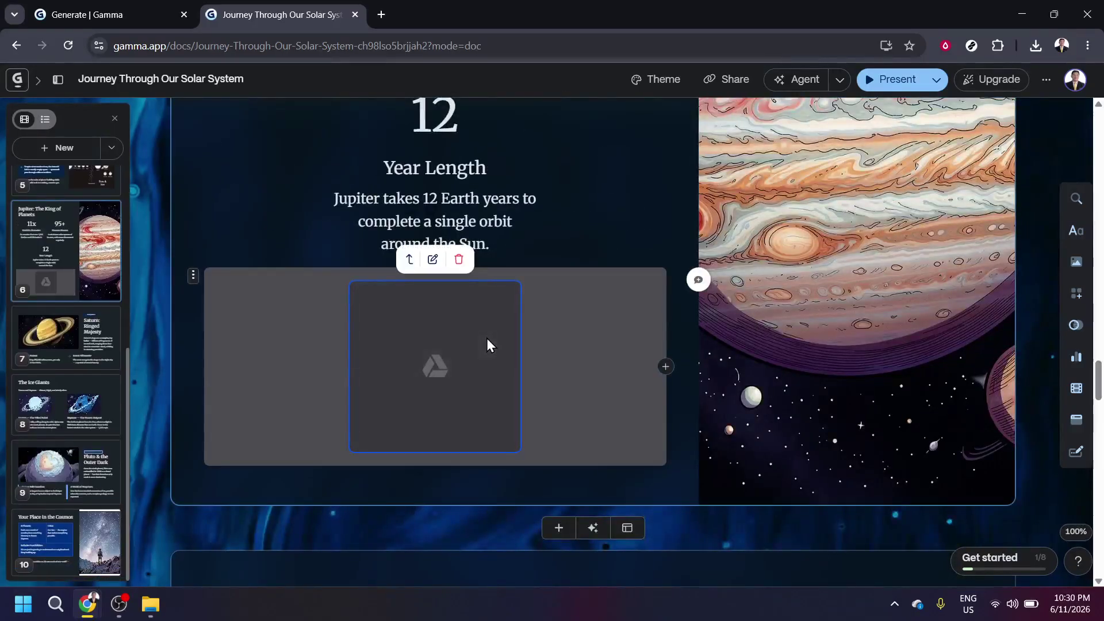
key("Delete")
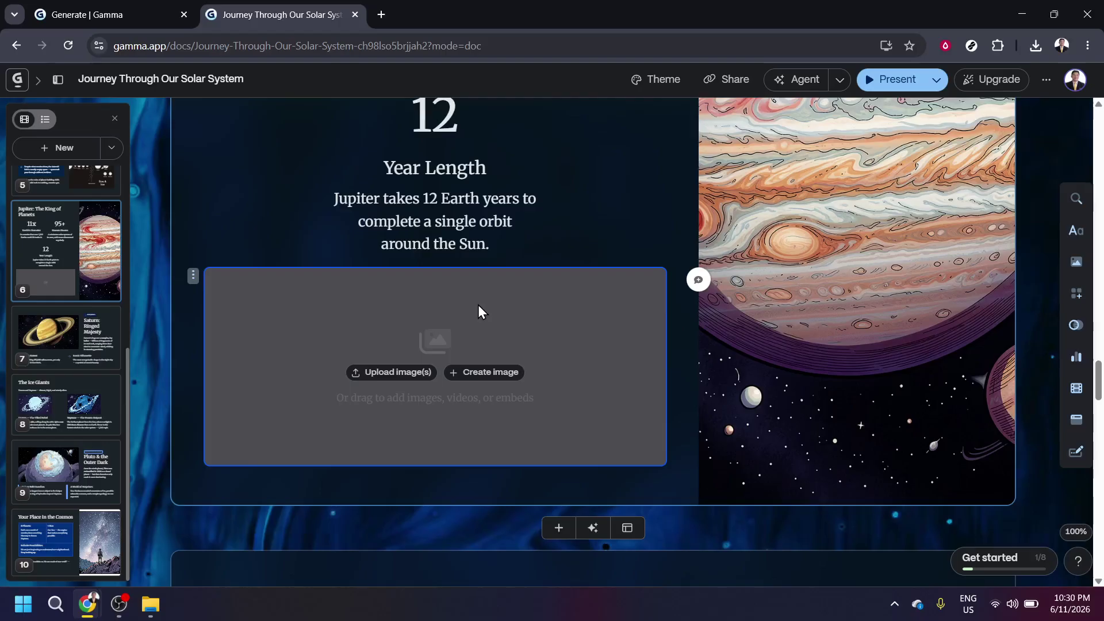
key("Delete")
scroll(478, 304, "up", 6)
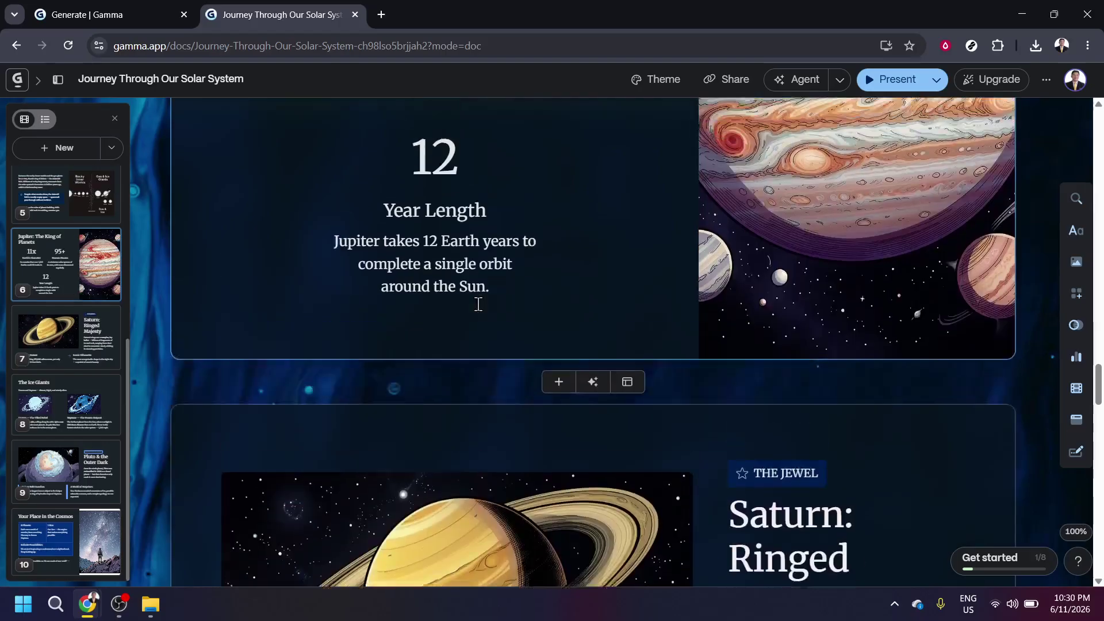
Step: Open the presentation's export options, examine the available file formats, and close them without exporting
scroll(478, 303, "down", 14)
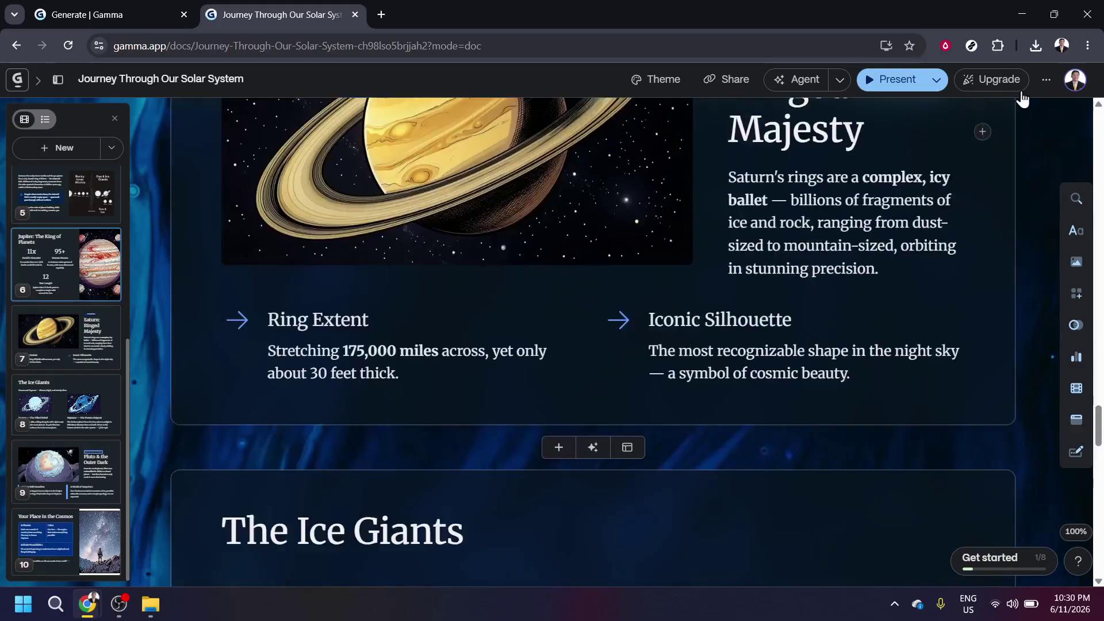
left_click(1044, 81)
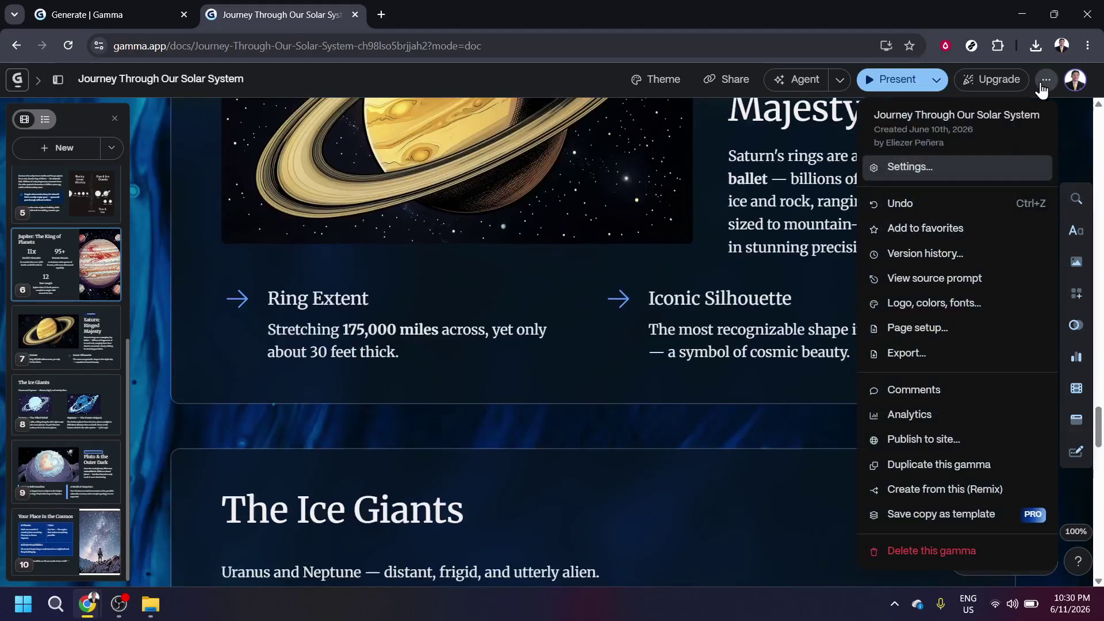
left_click(907, 353)
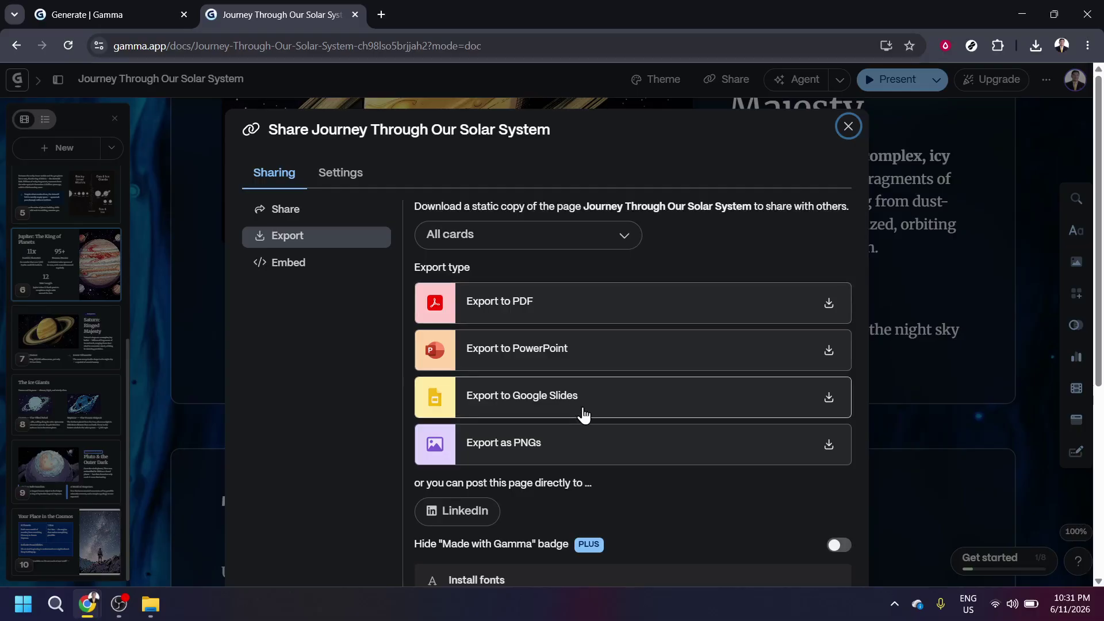
left_click(849, 127)
Step: Review the remaining cards from The Ice Giants through Pluto & the Outer Dark to Your Place in the Cosmos
scroll(692, 443, "down", 8)
scroll(694, 451, "down", 2)
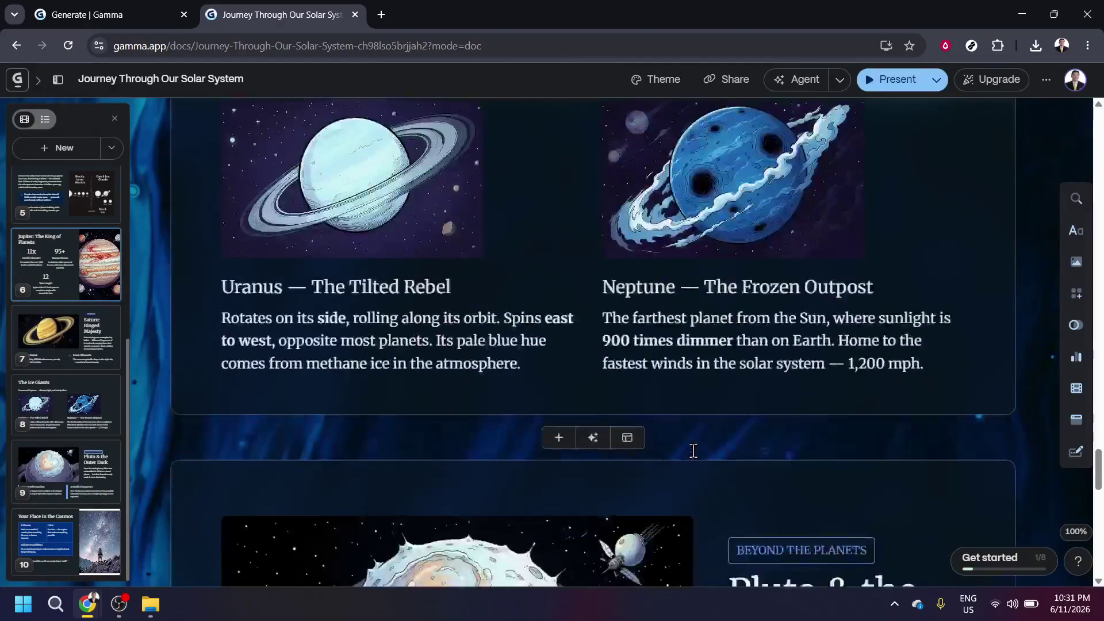
scroll(694, 451, "down", 4)
scroll(694, 451, "down", 3)
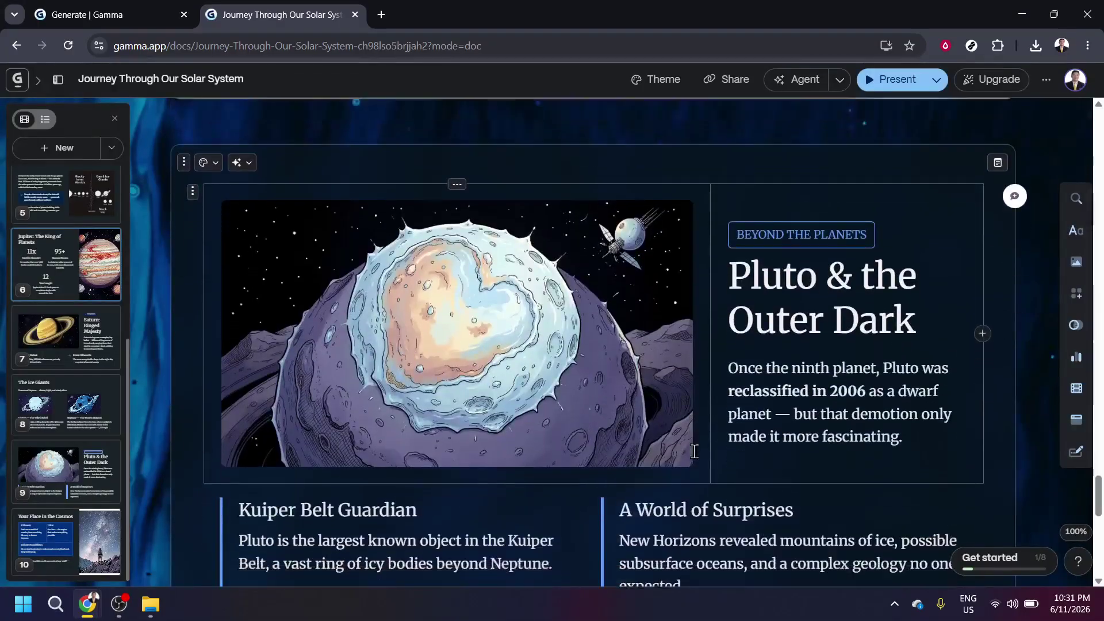
scroll(695, 451, "down", 9)
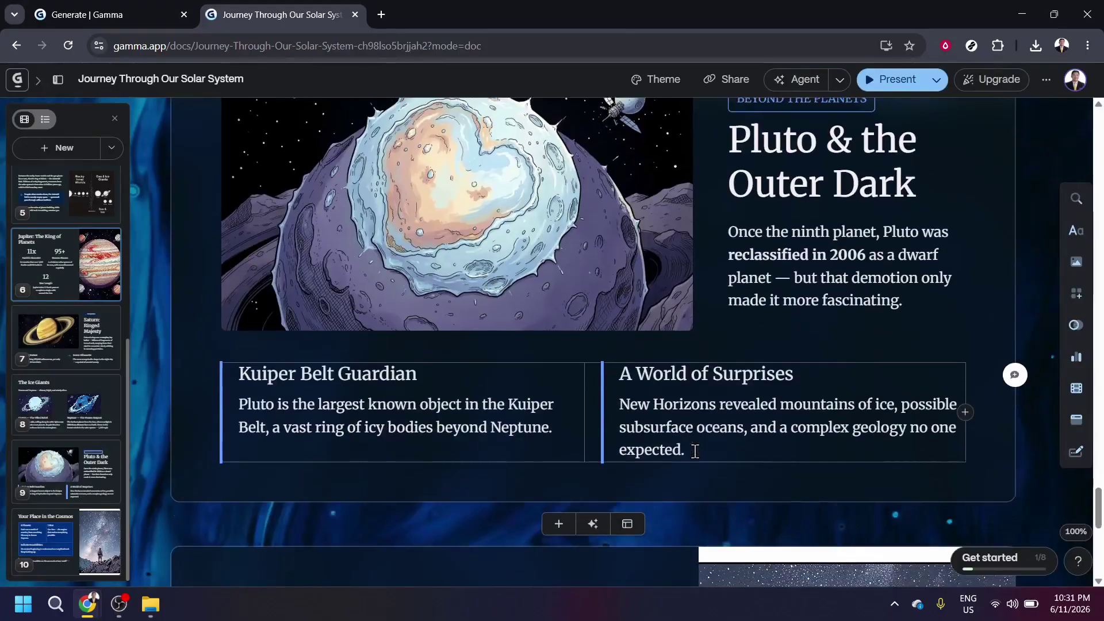
scroll(694, 451, "up", 6)
scroll(695, 451, "down", 2)
scroll(695, 451, "down", 6)
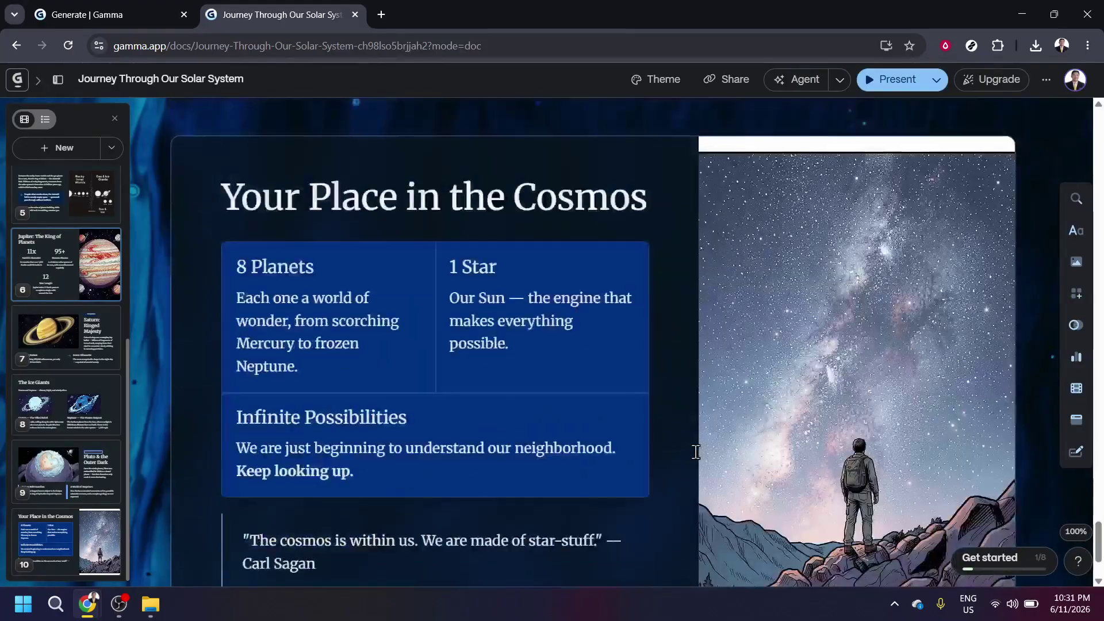
scroll(696, 452, "up", 20)
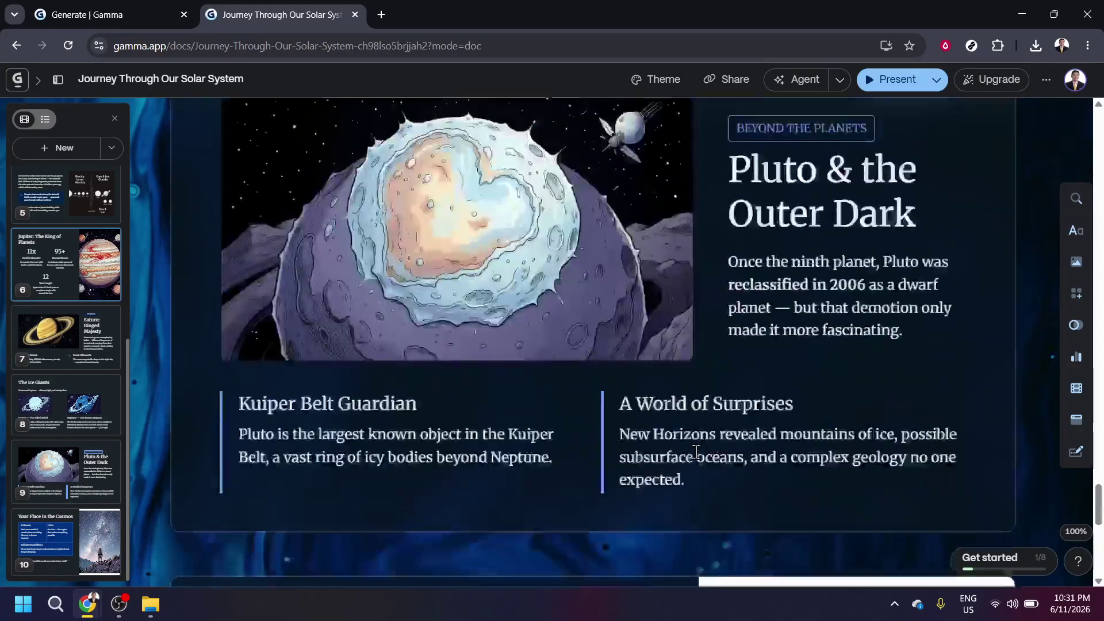